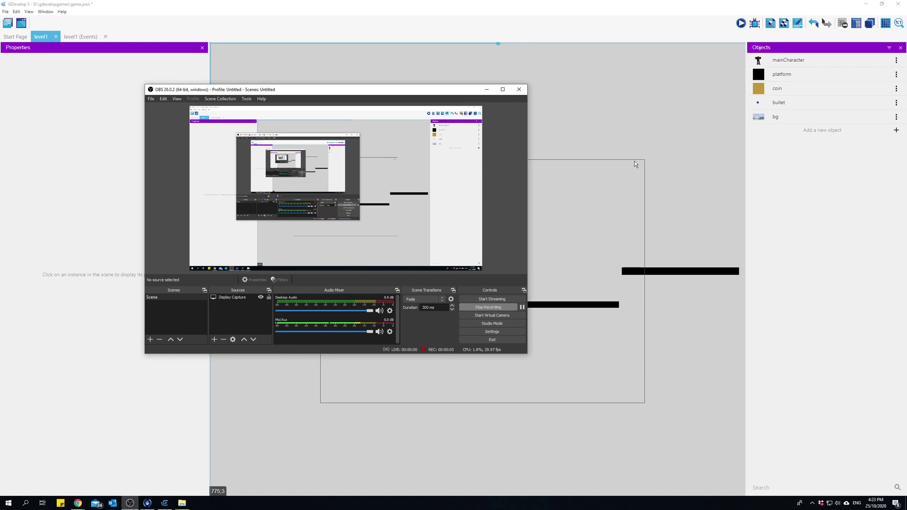
# Step: Reveal the GDevelop level1 scene editor showing the character, coin, three platforms and bg object
pyautogui.click(487, 90)
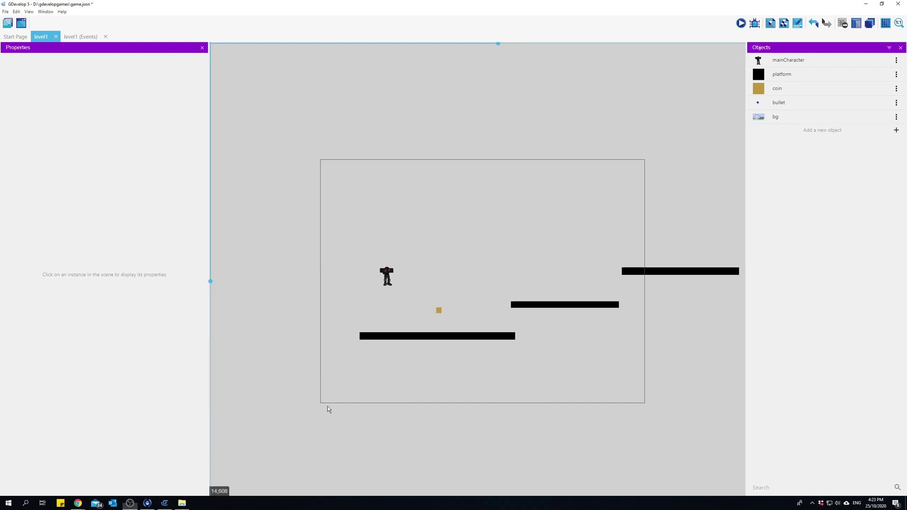
pyautogui.click(78, 503)
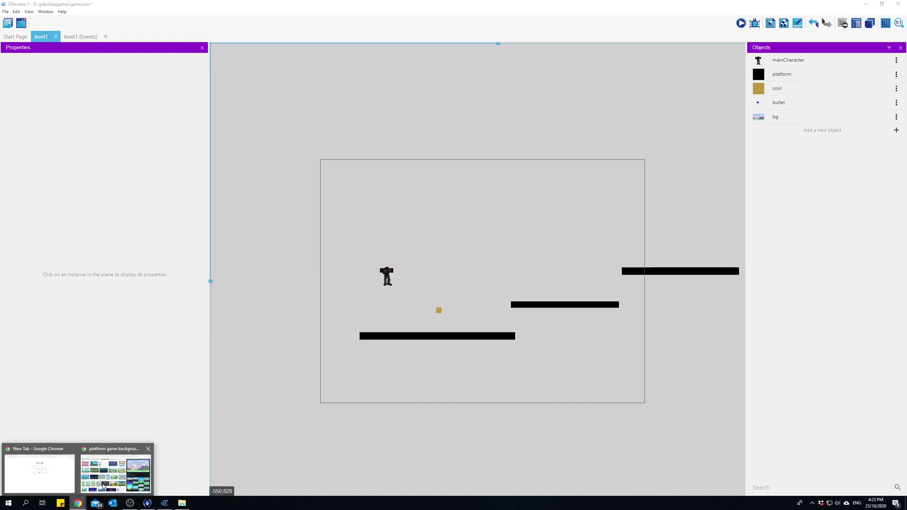
pyautogui.click(103, 486)
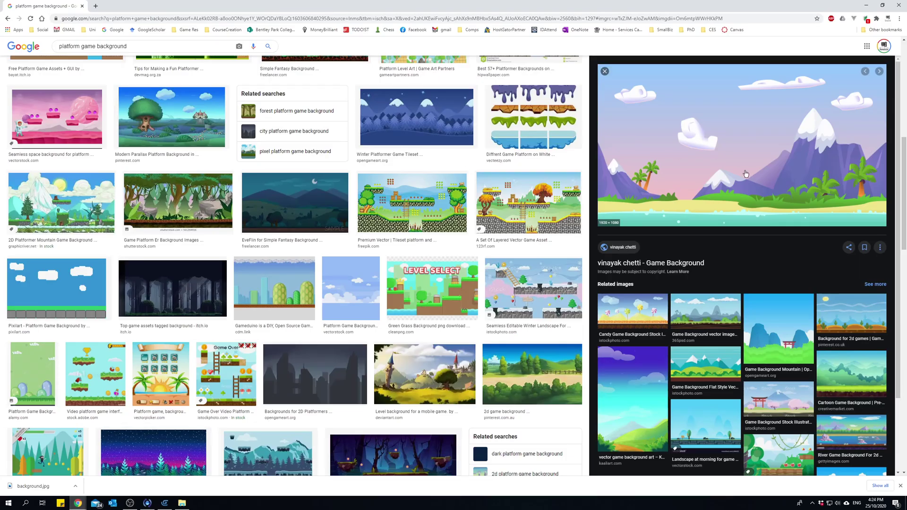
pyautogui.scroll(1, 200, 148)
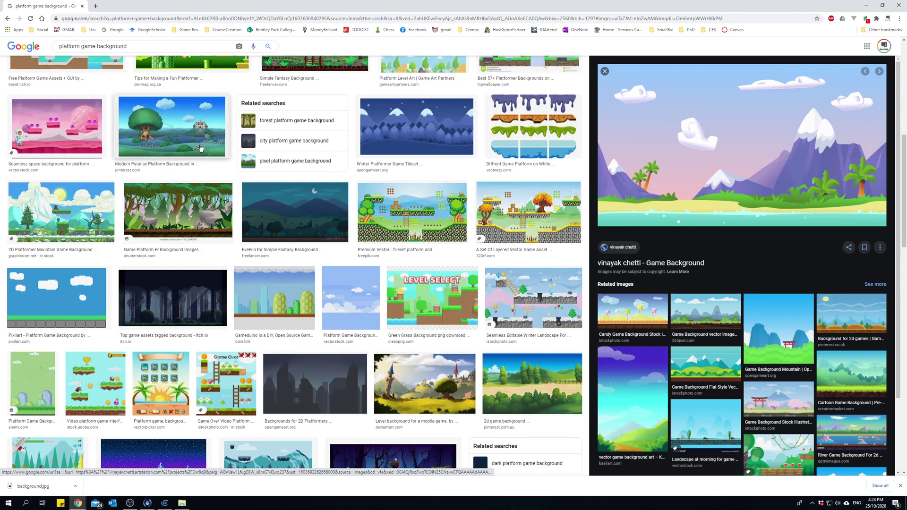
pyautogui.scroll(8, 200, 148)
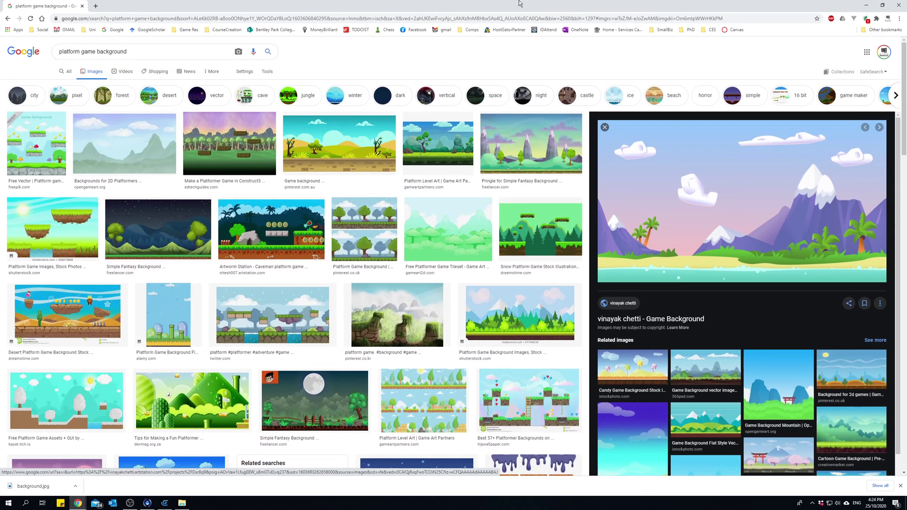
pyautogui.click(866, 5)
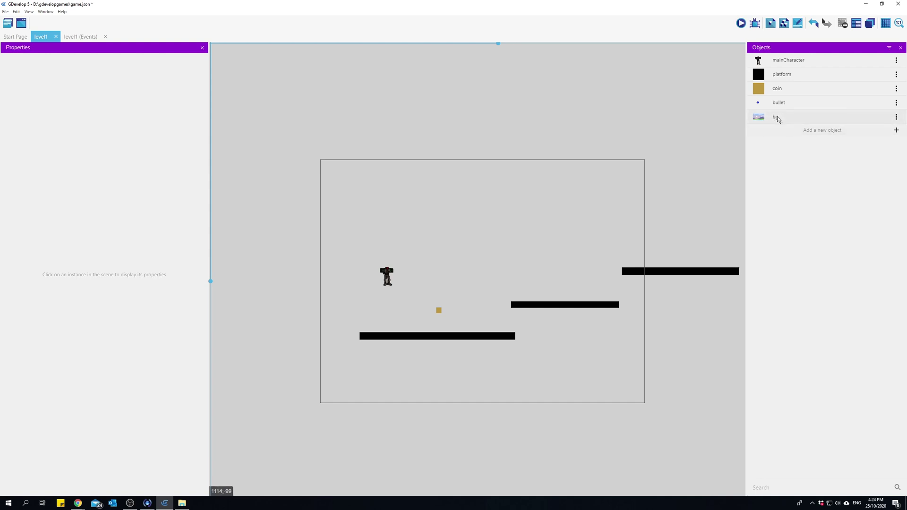
# Step: Add a bg instance, move it to position -1, 4 and resize it to 1064 × 599
pyautogui.moveTo(768, 123); pyautogui.dragTo(277, 98)
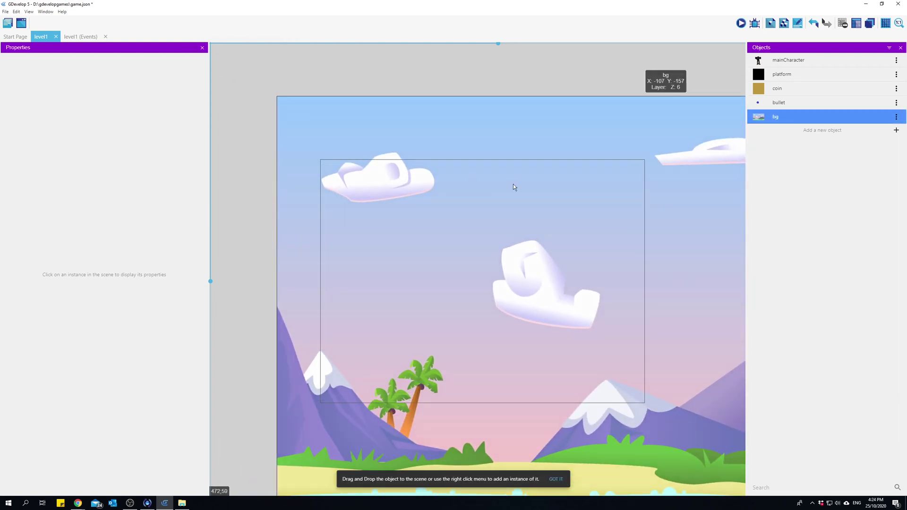
pyautogui.scroll(-6, 510, 185)
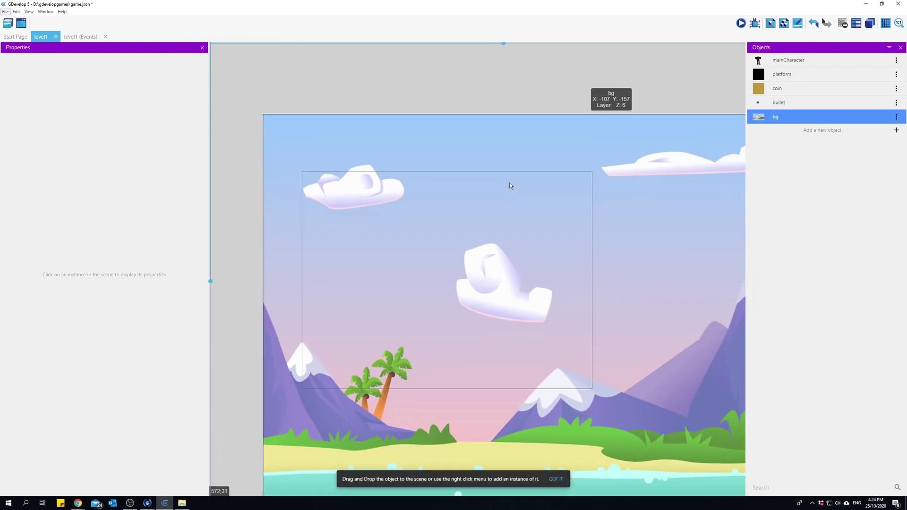
pyautogui.scroll(-4, 505, 222)
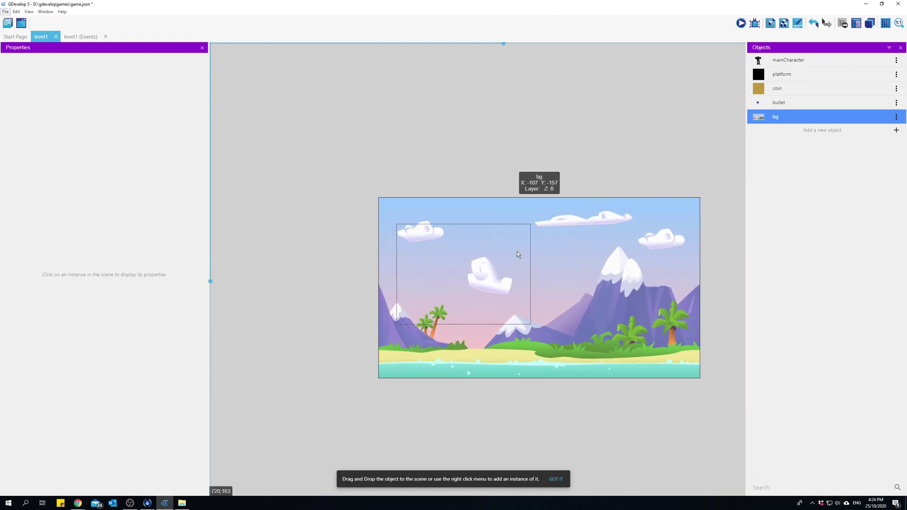
pyautogui.scroll(-1, 510, 252)
pyautogui.moveTo(597, 270); pyautogui.dragTo(610, 293)
pyautogui.moveTo(722, 409); pyautogui.dragTo(579, 404)
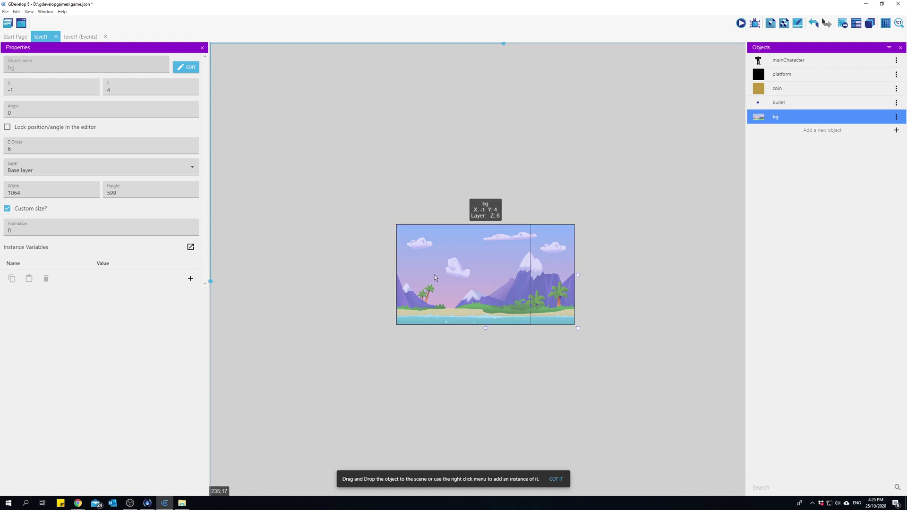
# Step: Add a second bg instance and line it up to the right of the first
pyautogui.click(645, 361)
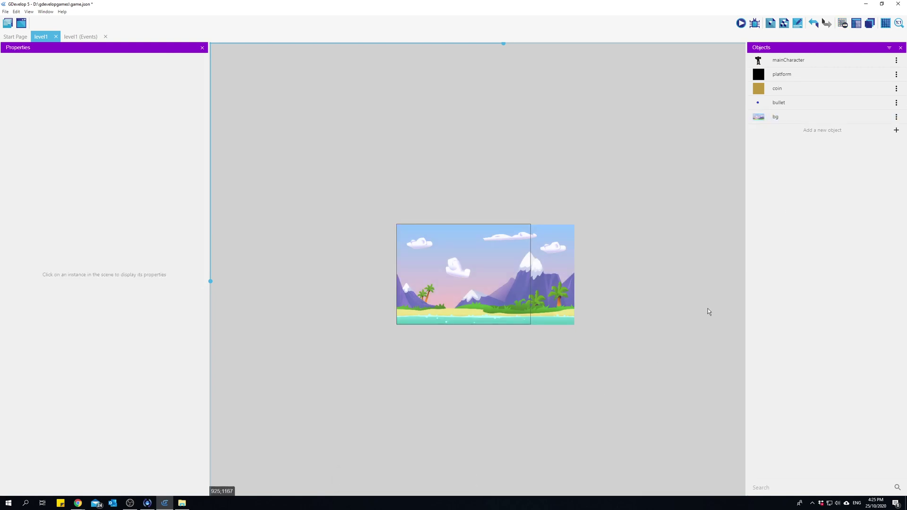
pyautogui.moveTo(758, 117); pyautogui.dragTo(574, 223)
pyautogui.click(605, 250)
pyautogui.moveTo(605, 250); pyautogui.dragTo(605, 248)
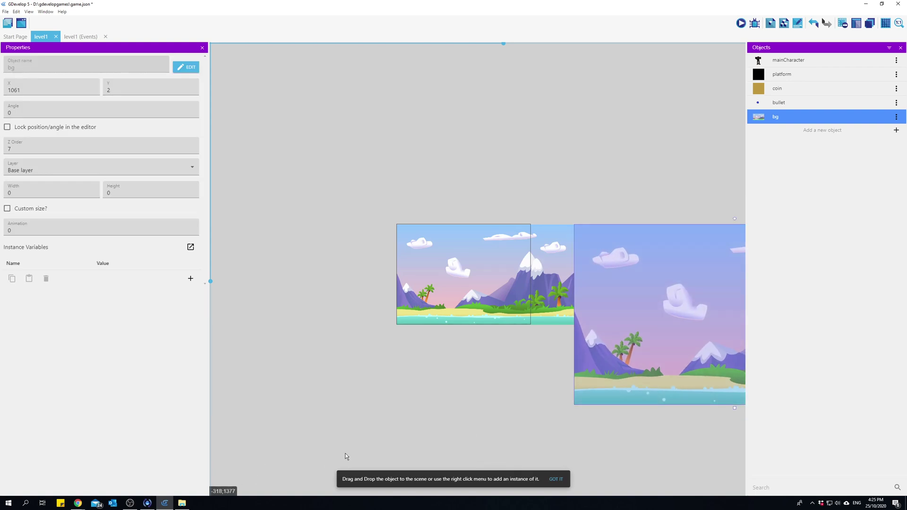
# Step: Resize the second background to 1064 × 599 to match the first copy
pyautogui.hscroll(3, 444, 417)
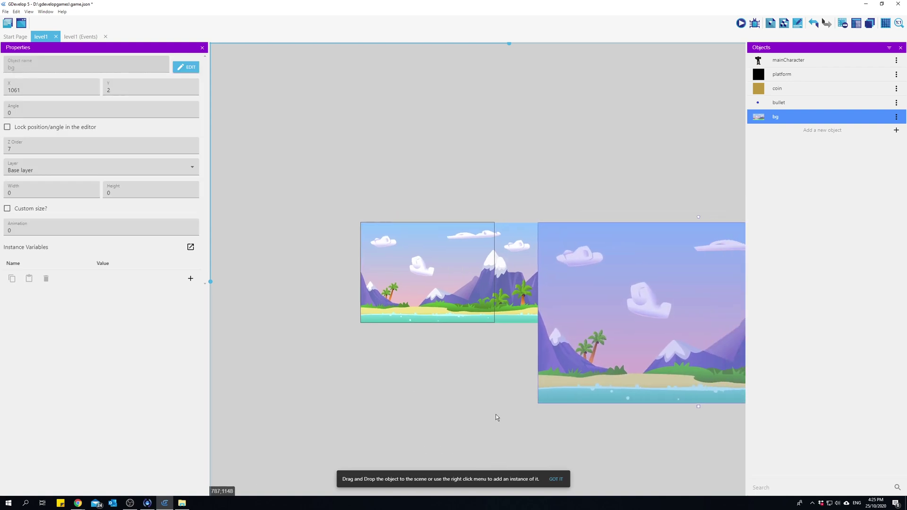
pyautogui.hscroll(10, 495, 418)
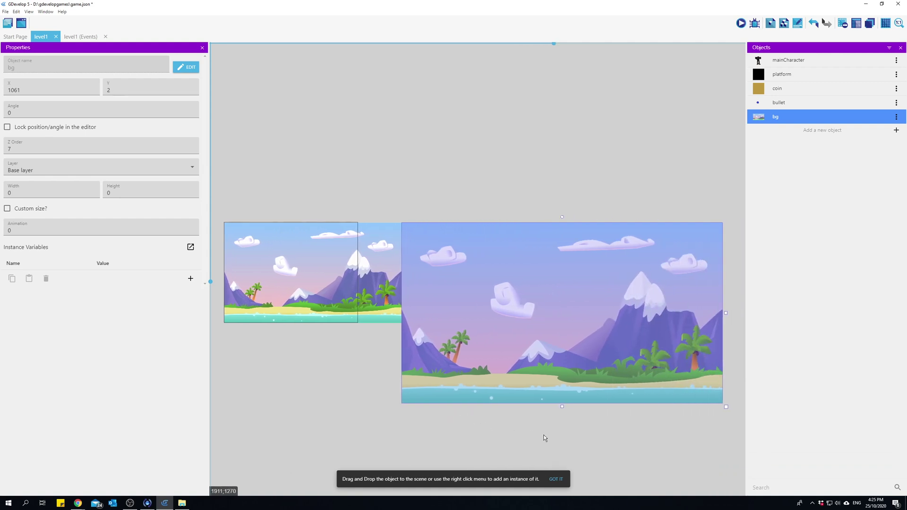
pyautogui.moveTo(726, 408); pyautogui.dragTo(582, 369)
pyautogui.click(485, 387)
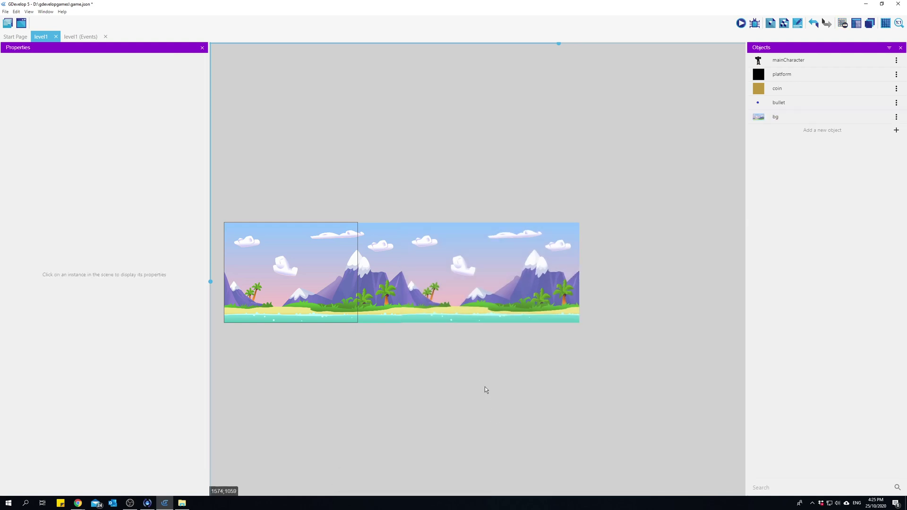
pyautogui.click(447, 311)
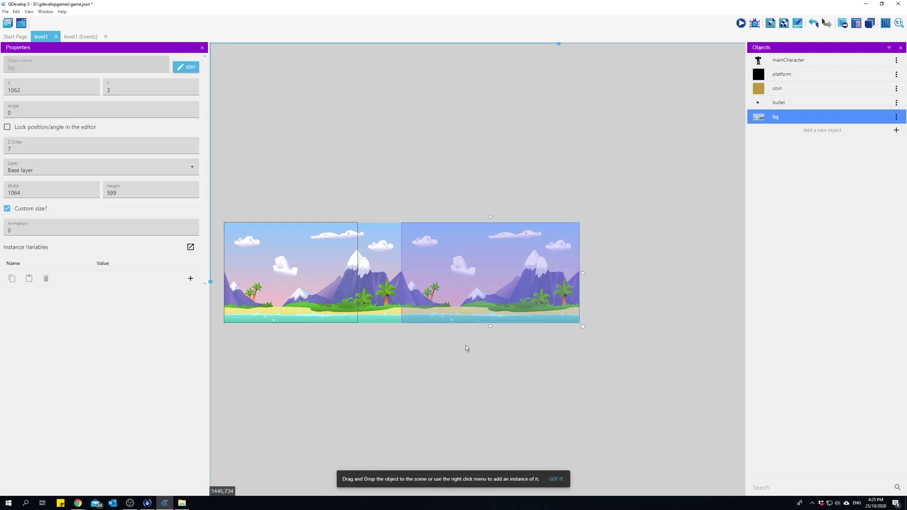
pyautogui.click(423, 333)
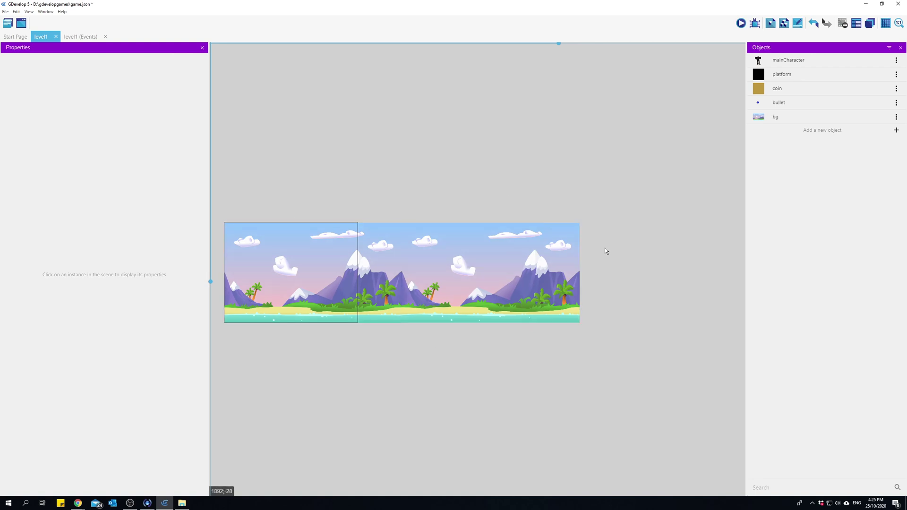
# Step: Zoom out and select the left background copy to inspect its properties
pyautogui.hscroll(-1, 432, 264)
pyautogui.keyDown('ctrl'); pyautogui.scroll(5, 432, 261); pyautogui.keyUp('ctrl')
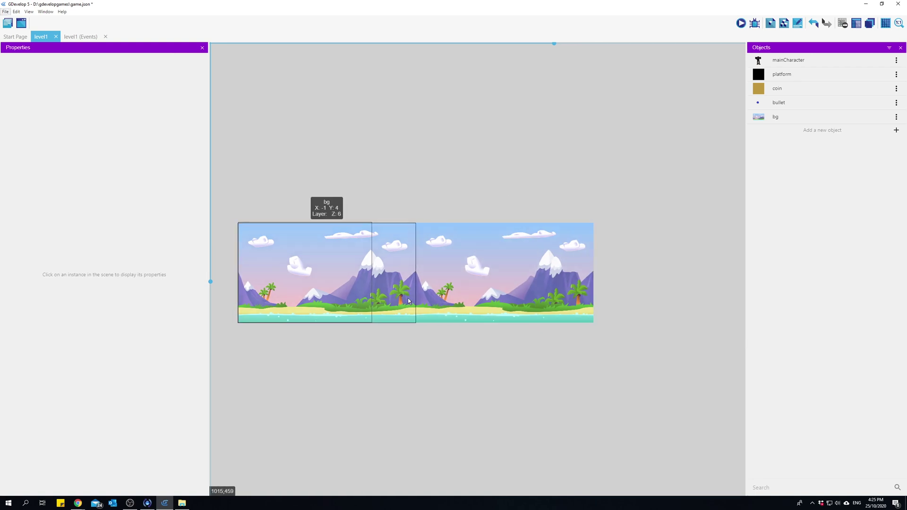
pyautogui.keyDown('ctrl'); pyautogui.scroll(-2, 360, 366); pyautogui.keyUp('ctrl')
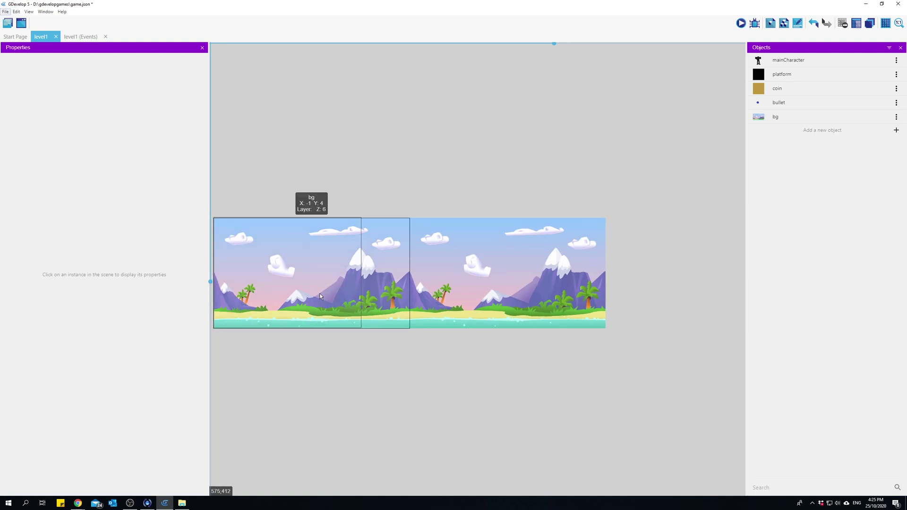
pyautogui.keyDown('ctrl'); pyautogui.scroll(-1, 340, 337); pyautogui.keyUp('ctrl')
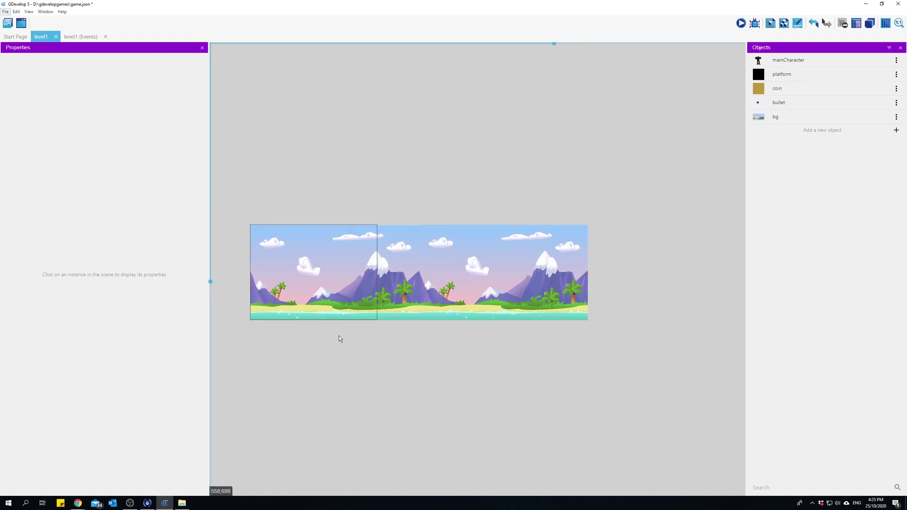
pyautogui.click(342, 277)
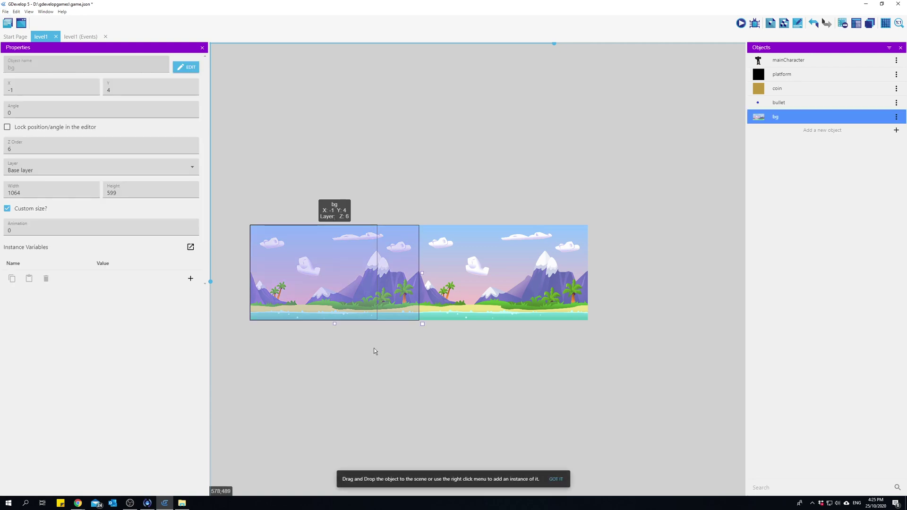
# Step: Open the Layers panel to see the scene's layers
pyautogui.click(870, 23)
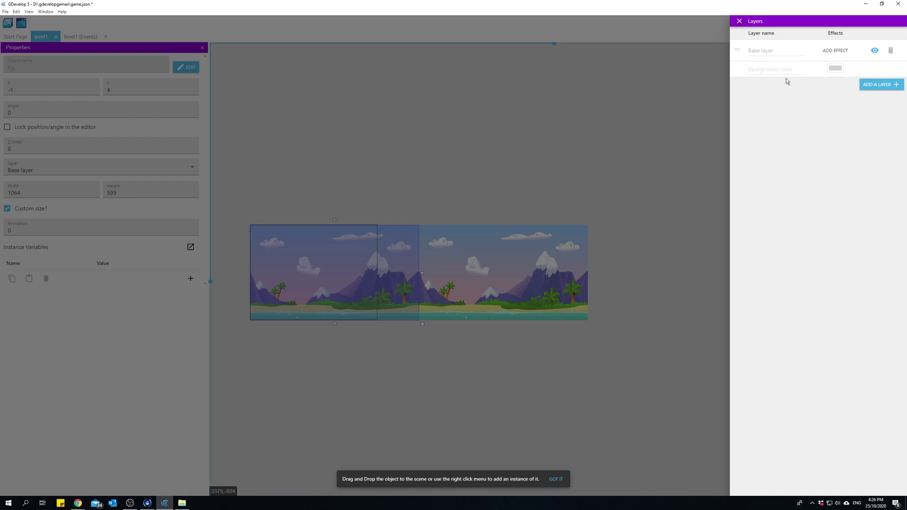
# Step: Close the Layers panel, which lists only the Base layer
pyautogui.click(740, 22)
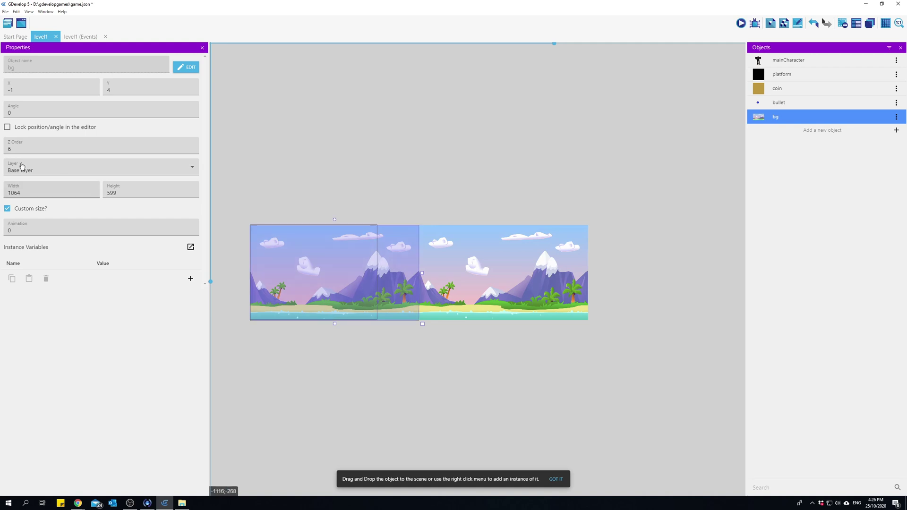
# Step: Set the left background's Z Order to -1, then check the right copy's Z Order
pyautogui.click(497, 294)
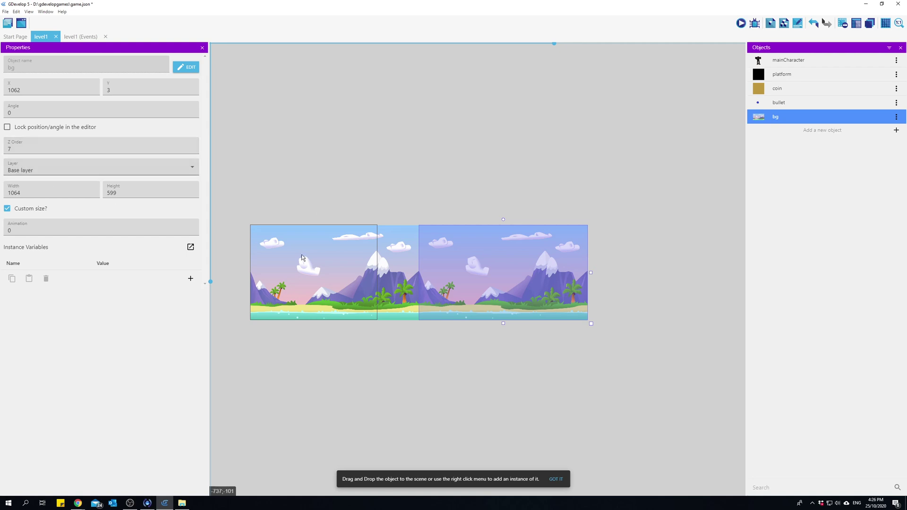
pyautogui.click(357, 291)
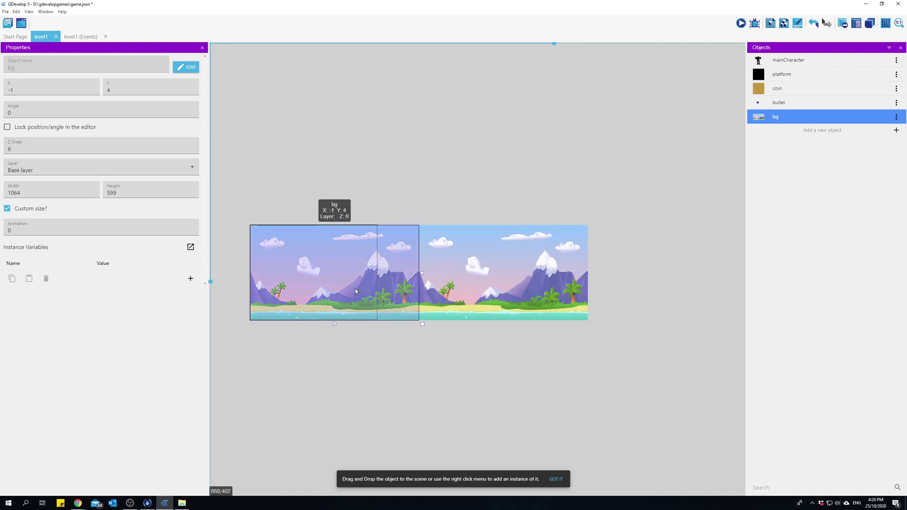
pyautogui.doubleClick(24, 149)
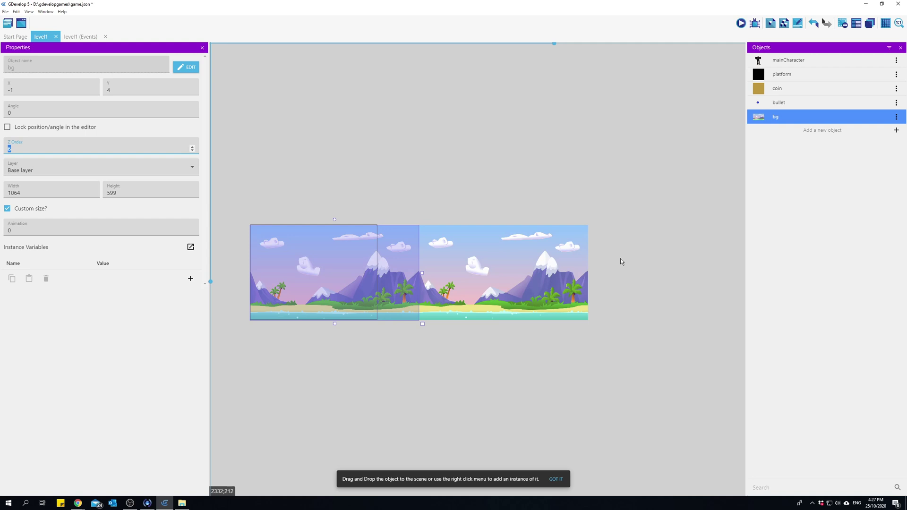
pyautogui.write('-1')
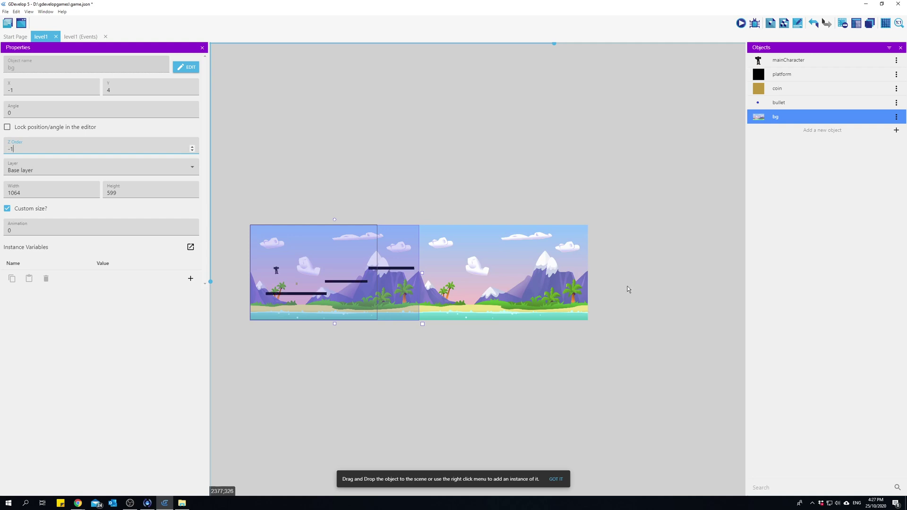
pyautogui.click(363, 394)
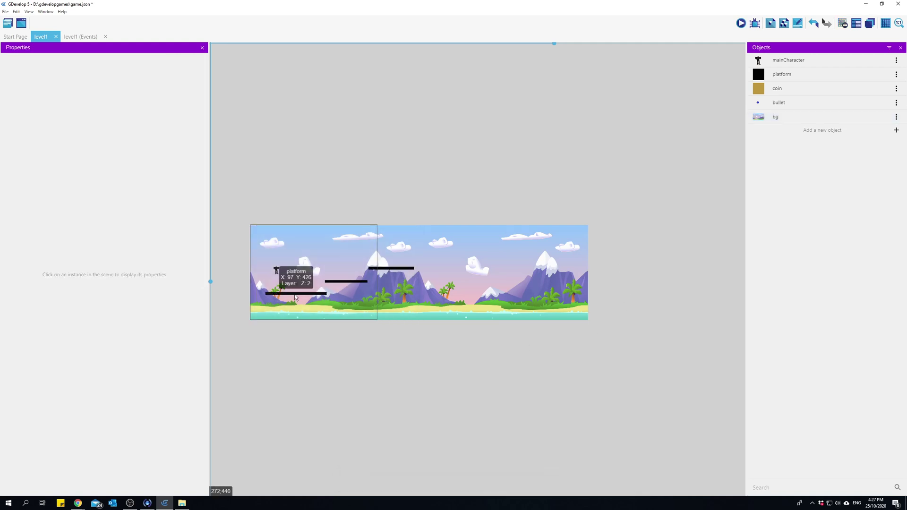
pyautogui.click(453, 284)
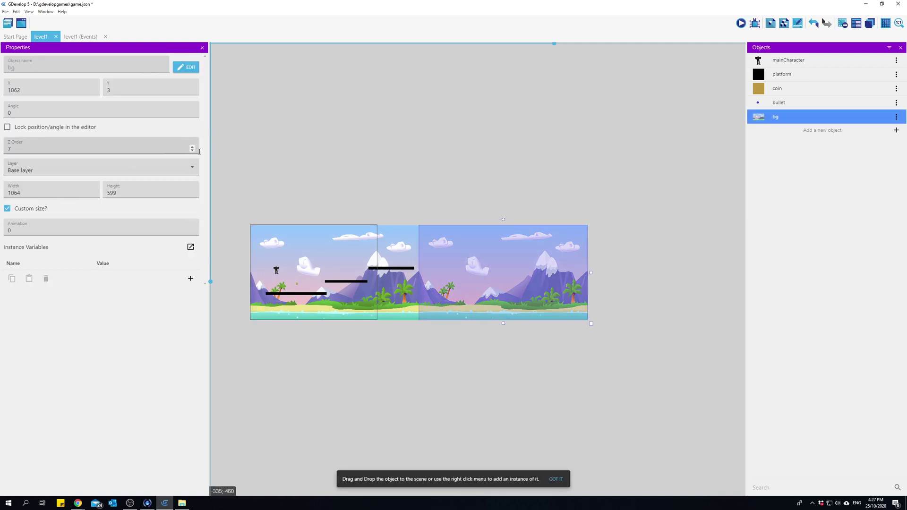
pyautogui.click(163, 147)
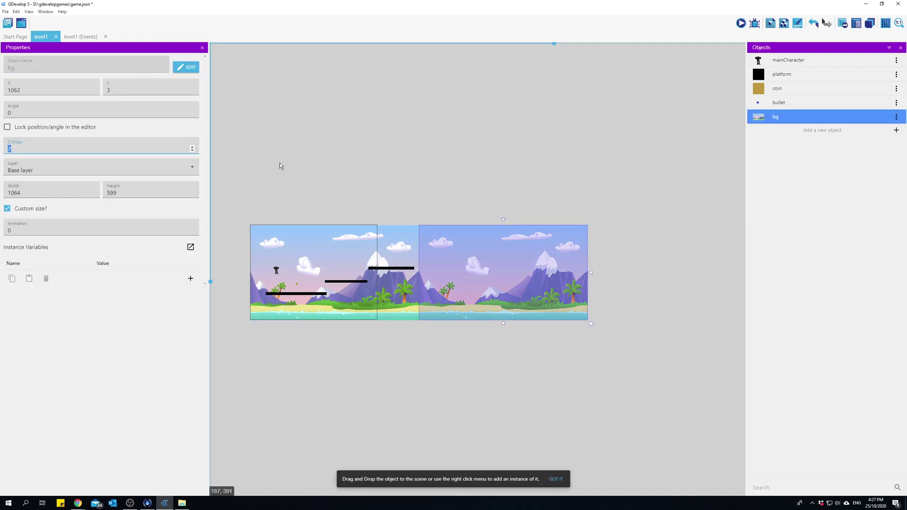
pyautogui.click(462, 143)
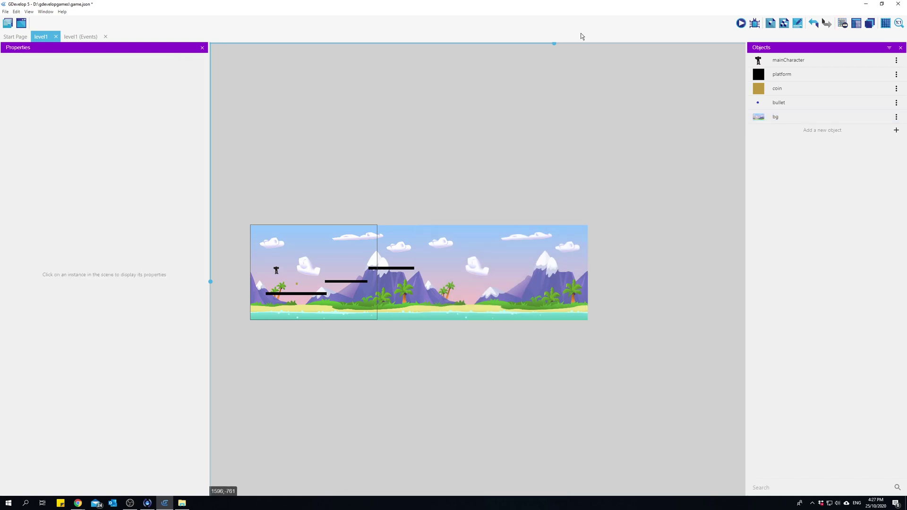
# Step: Preview the level, running the character left and right and jumping across the platforms
pyautogui.click(740, 24)
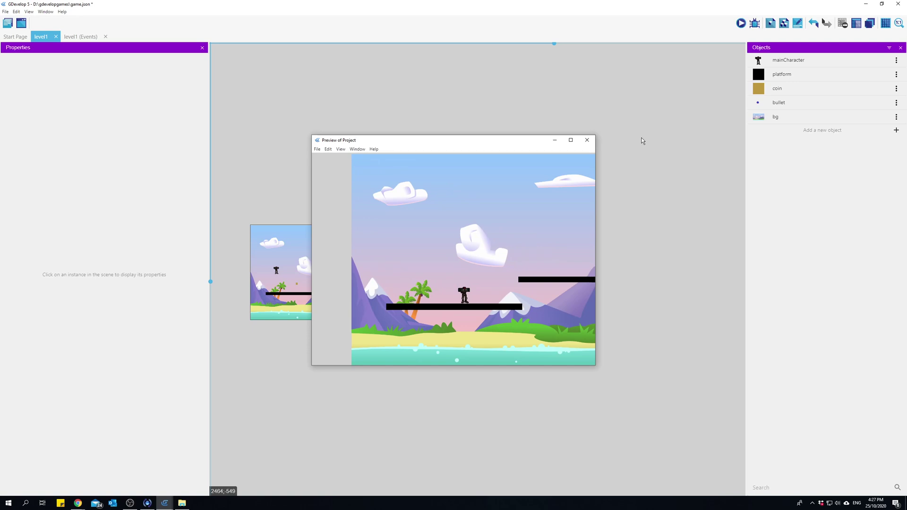
pyautogui.press('Left')
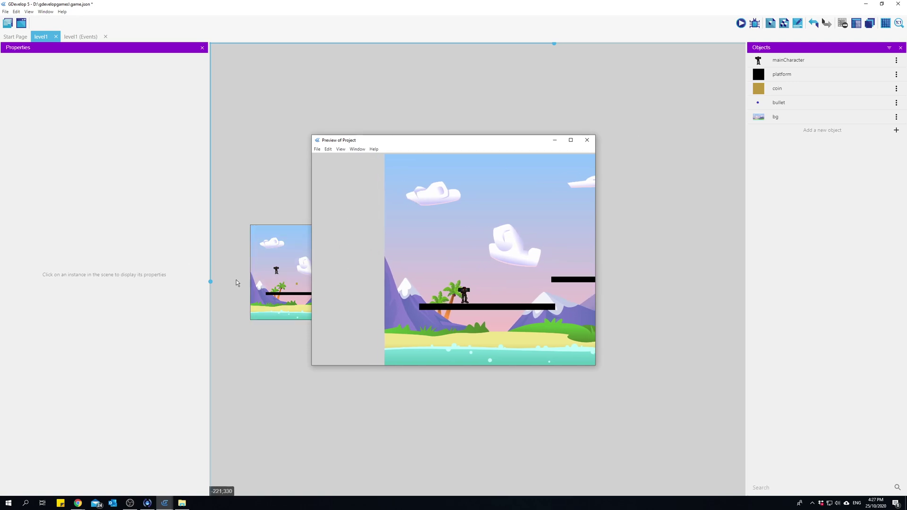
pyautogui.press('Right')
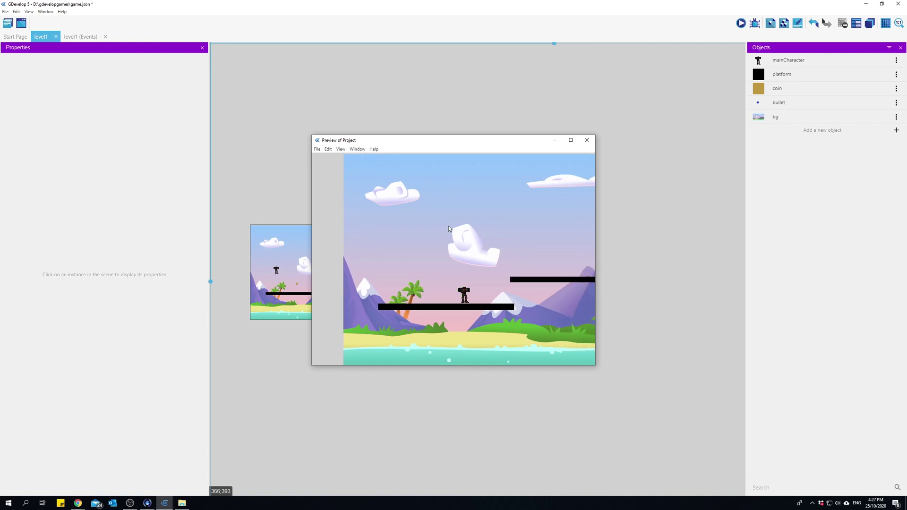
pyautogui.press('space')
pyautogui.press('Right')
pyautogui.press('space')
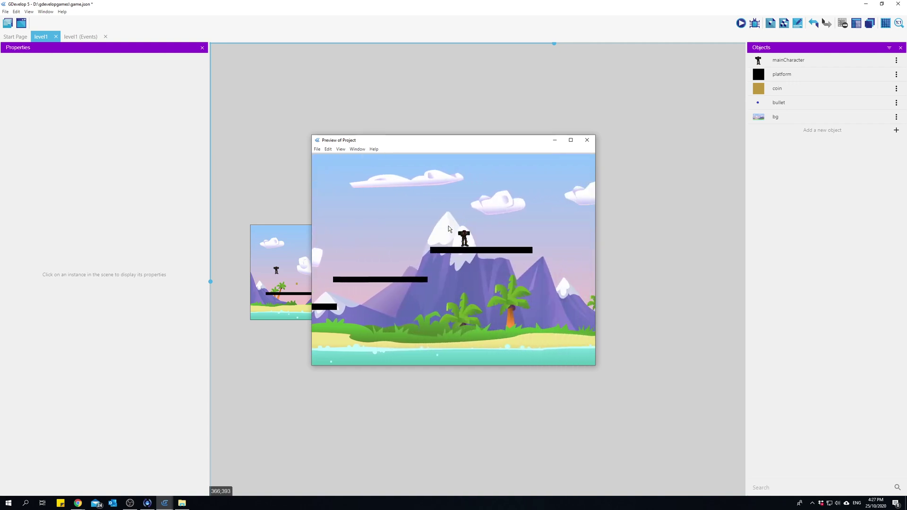
pyautogui.press('Right')
pyautogui.press('space')
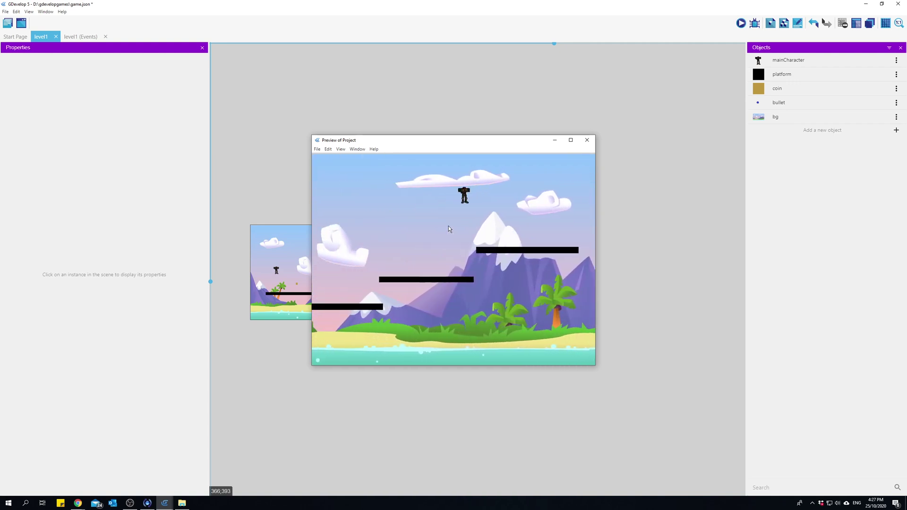
pyautogui.press('space')
pyautogui.press('Left')
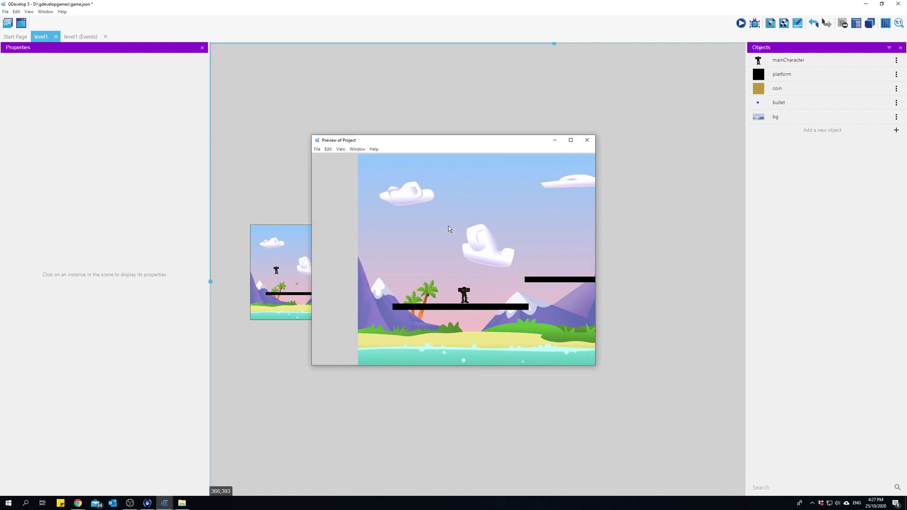